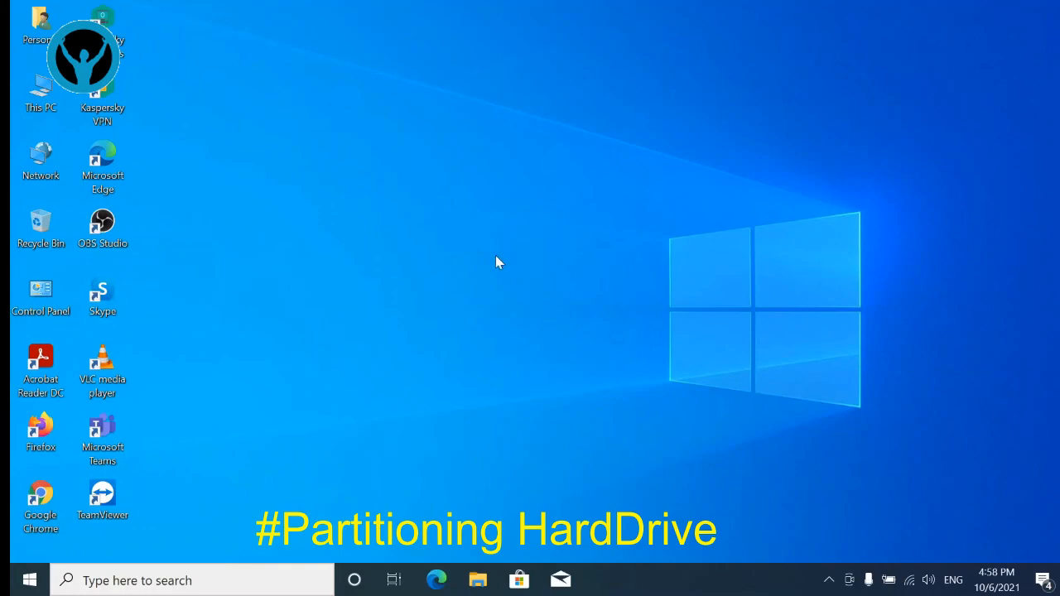
# Refresh the desktop, open File Explorer and launch Computer Management for This PC.
pyautogui.rightClick(460, 173)
pyautogui.click(493, 227)
pyautogui.click(480, 582)
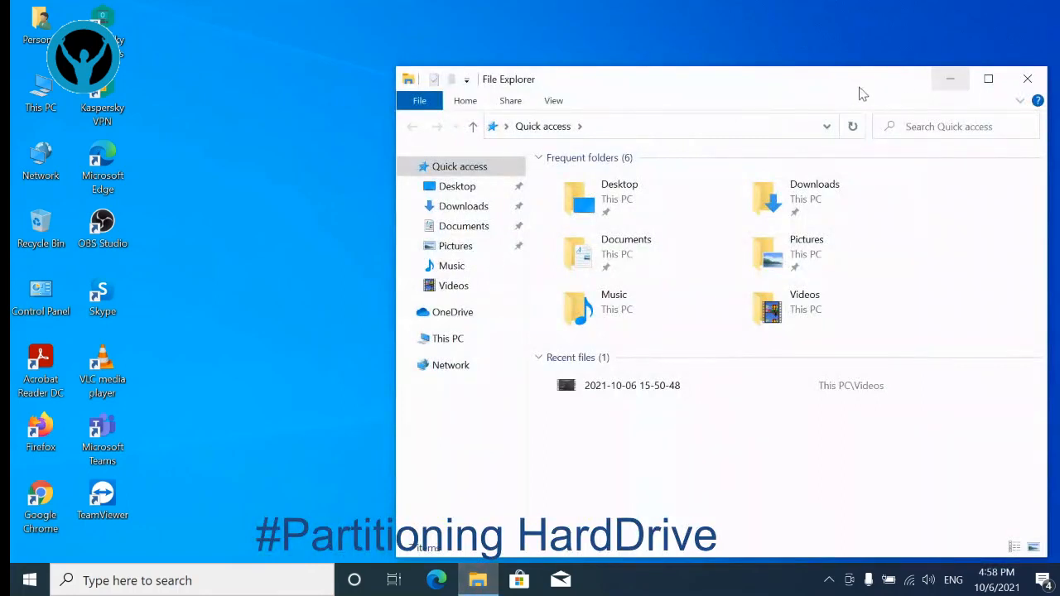
pyautogui.moveTo(860, 89); pyautogui.dragTo(692, 57)
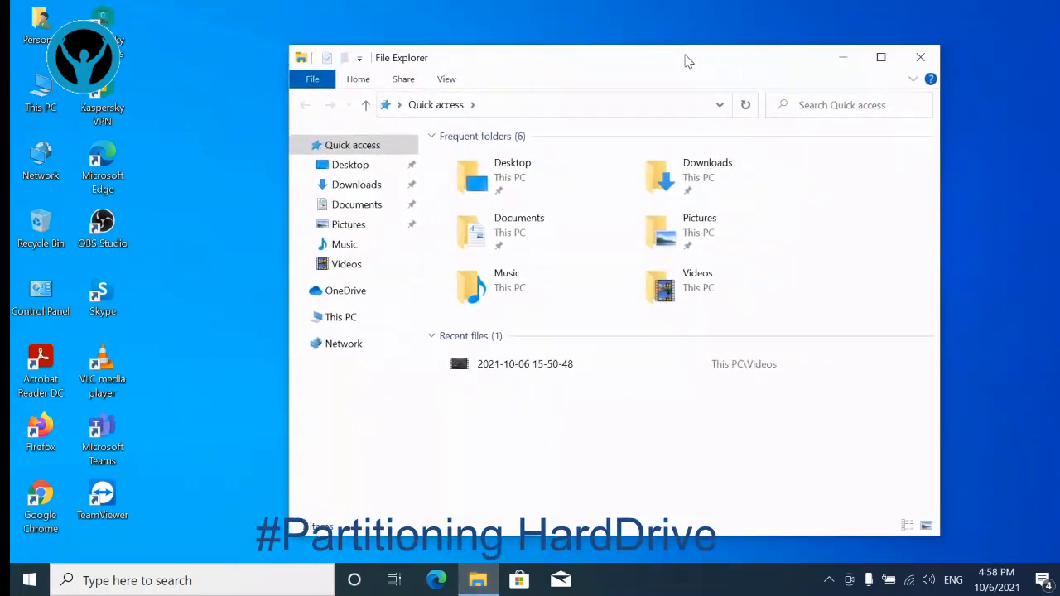
pyautogui.rightClick(337, 323)
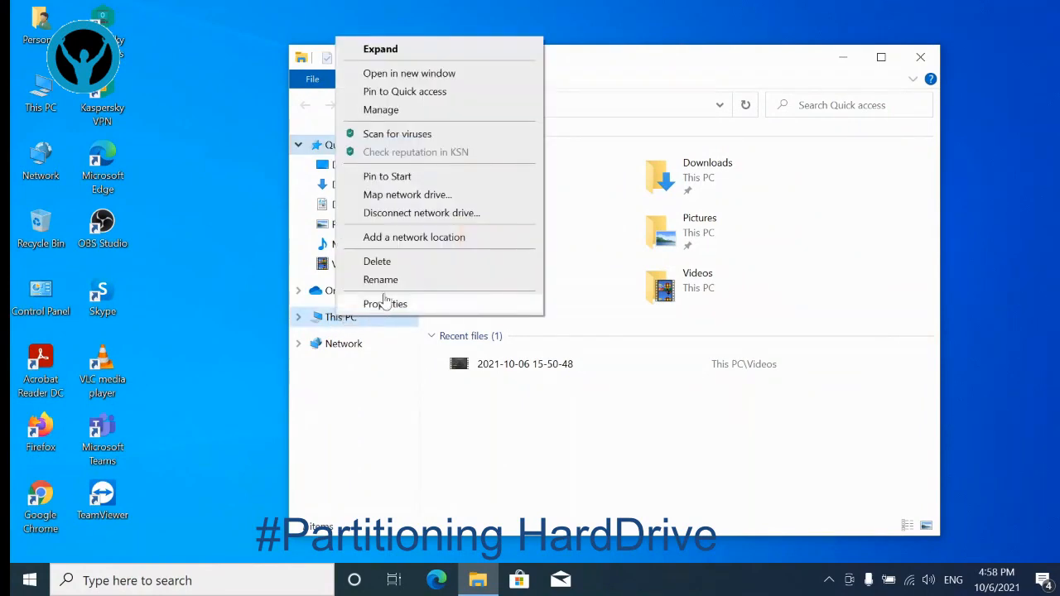
pyautogui.click(381, 110)
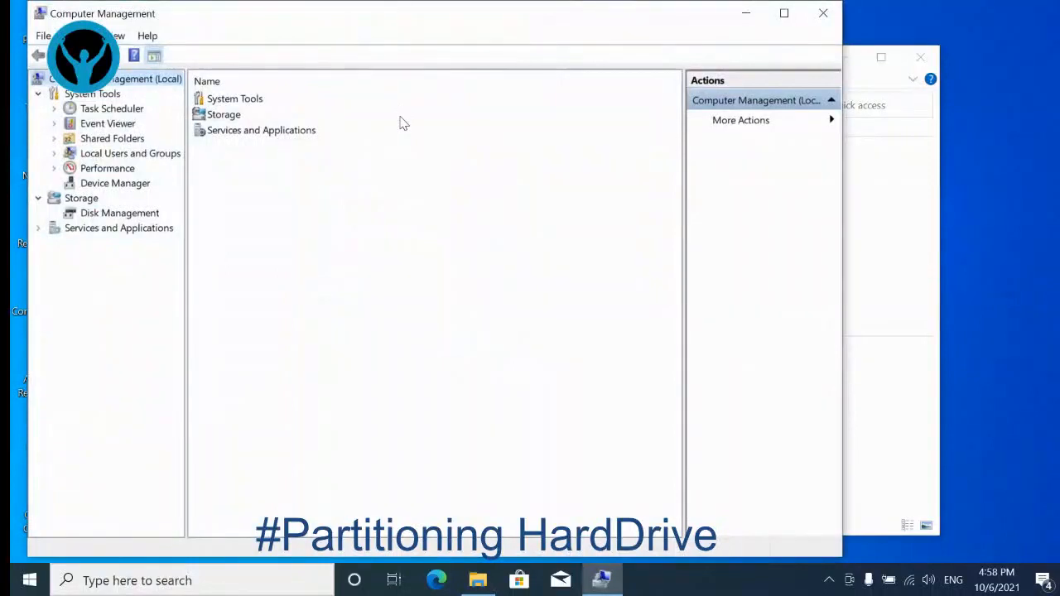
pyautogui.moveTo(416, 19); pyautogui.dragTo(488, 32)
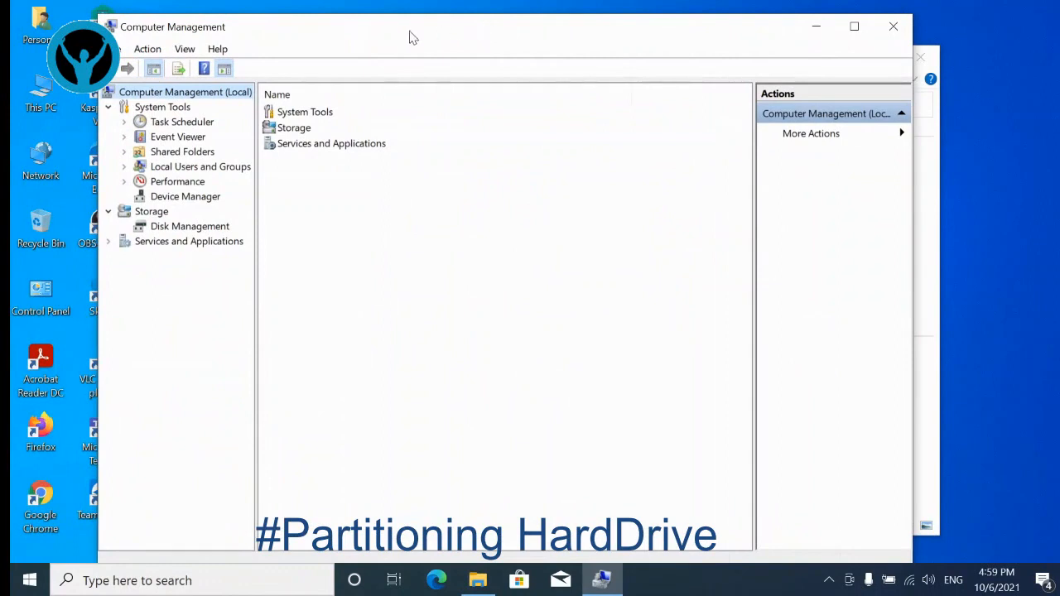
# Show Disk Management under Storage in Computer Management and move the window clear of the desktop icons.
pyautogui.click(109, 212)
pyautogui.click(109, 212)
pyautogui.click(181, 229)
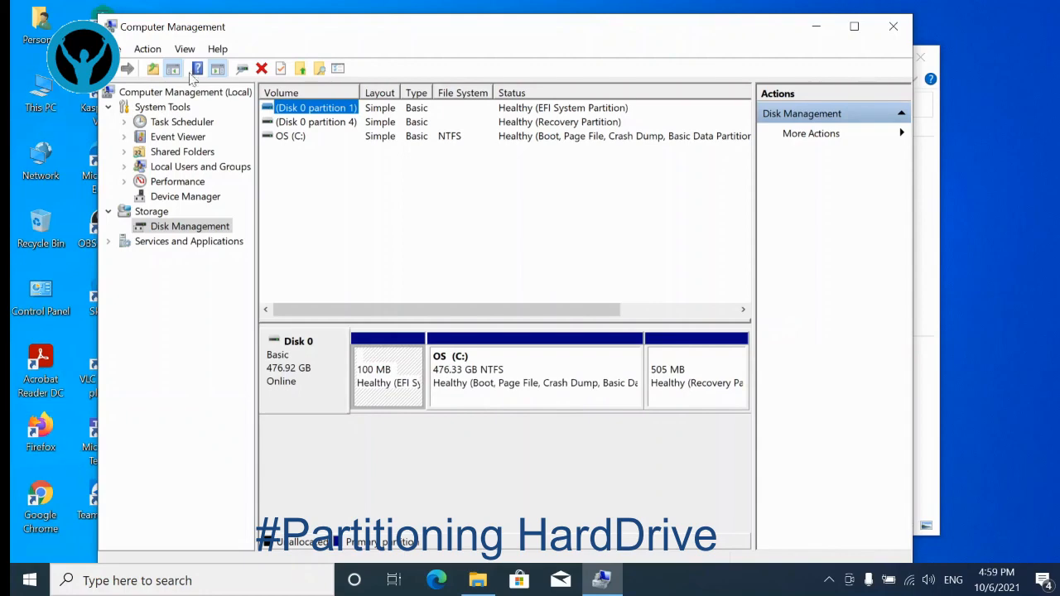
pyautogui.moveTo(322, 37); pyautogui.dragTo(496, 41)
# Check the existing drives in This PC, minimize its window and return to Disk Management.
pyautogui.doubleClick(41, 103)
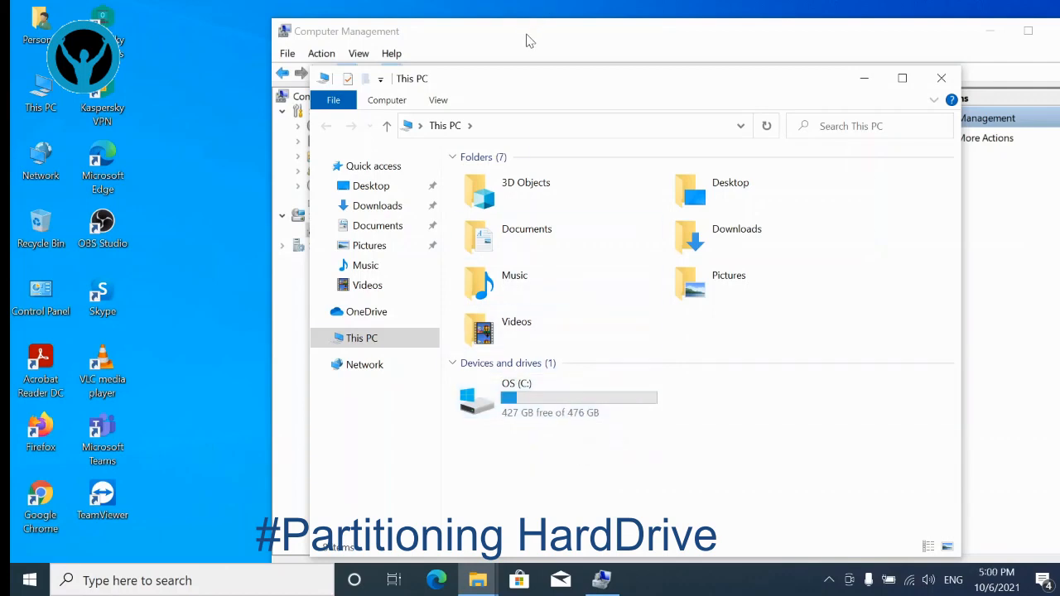
pyautogui.click(865, 81)
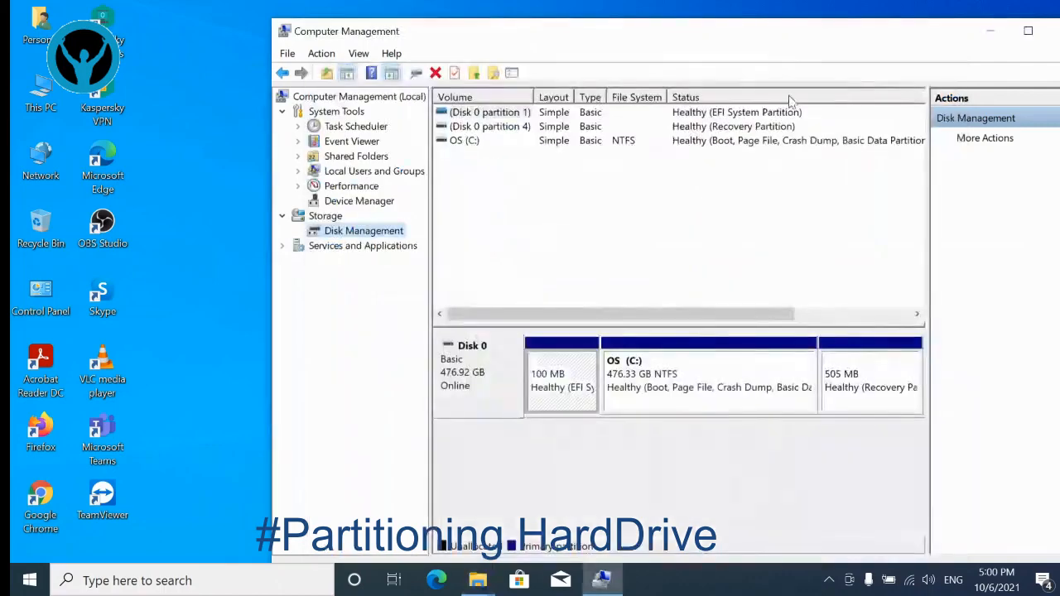
pyautogui.moveTo(604, 40); pyautogui.dragTo(506, 28)
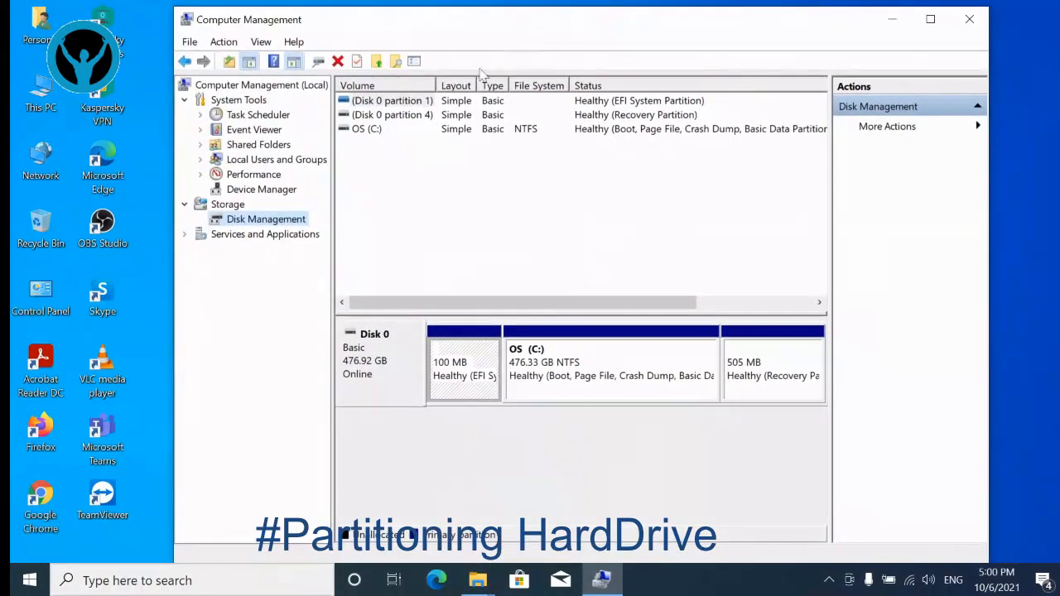
# Open the Shrink Volume dialog for the OS (C:) partition on Disk 0.
pyautogui.rightClick(614, 358)
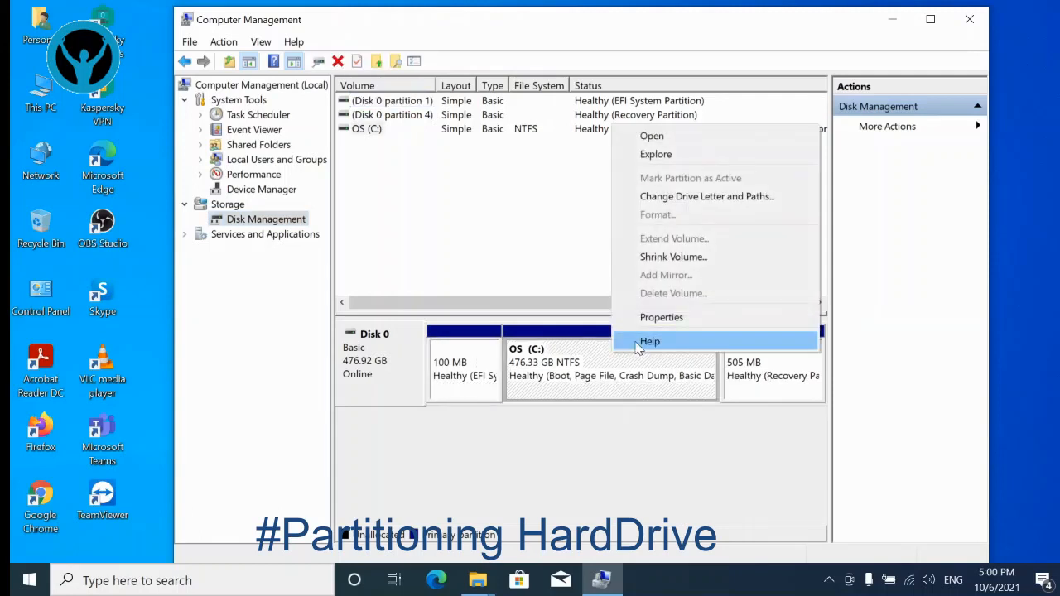
pyautogui.click(662, 259)
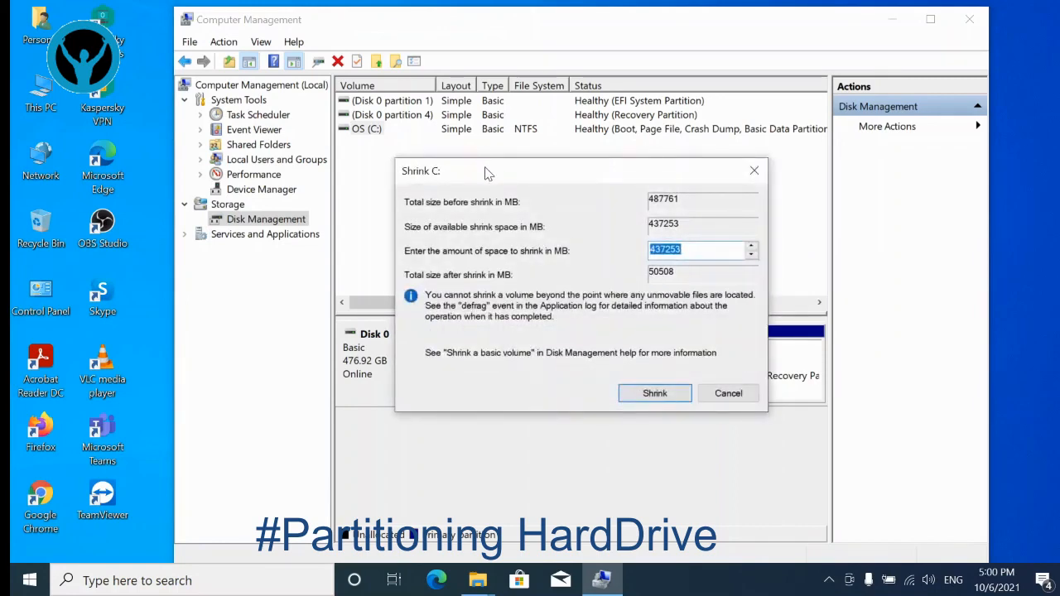
pyautogui.moveTo(486, 176); pyautogui.dragTo(494, 213)
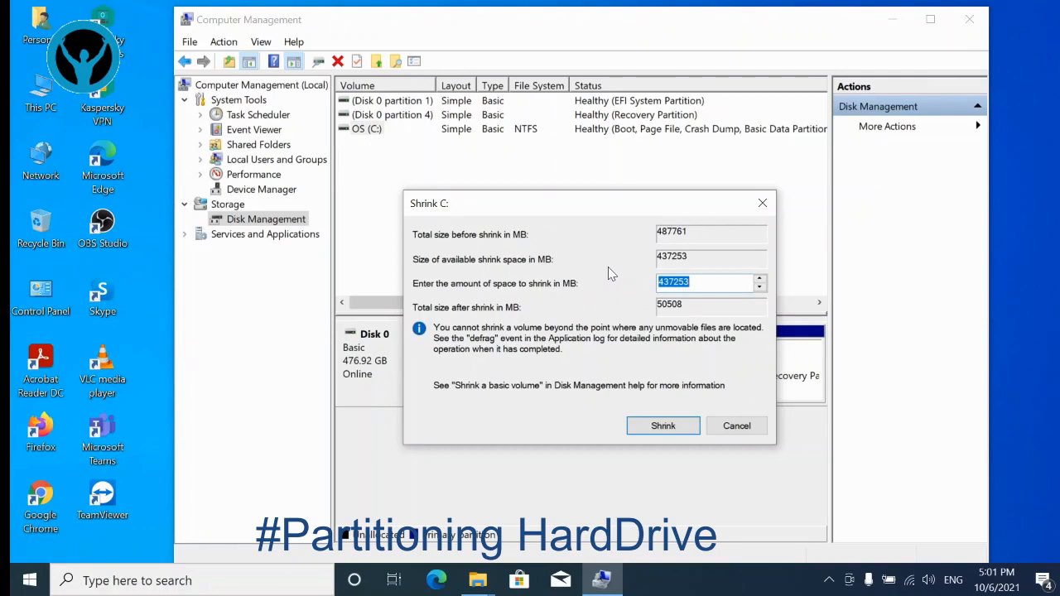
pyautogui.click(691, 283)
pyautogui.hotkey('shift', 'Left')
pyautogui.hotkey('shift', 'Left')
pyautogui.hotkey('shift', 'Left')
pyautogui.hotkey('shift', 'Left')
pyautogui.hotkey('shift', 'Left')
pyautogui.hotkey('shift', 'Left')
pyautogui.hotkey('shift', 'Right')
pyautogui.hotkey('shift', 'Right')
pyautogui.hotkey('shift', 'Right')
pyautogui.hotkey('shift', 'Right')
pyautogui.hotkey('shift', 'Right')
pyautogui.moveTo(710, 213); pyautogui.dragTo(554, 187)
pyautogui.moveTo(546, 192); pyautogui.dragTo(644, 43)
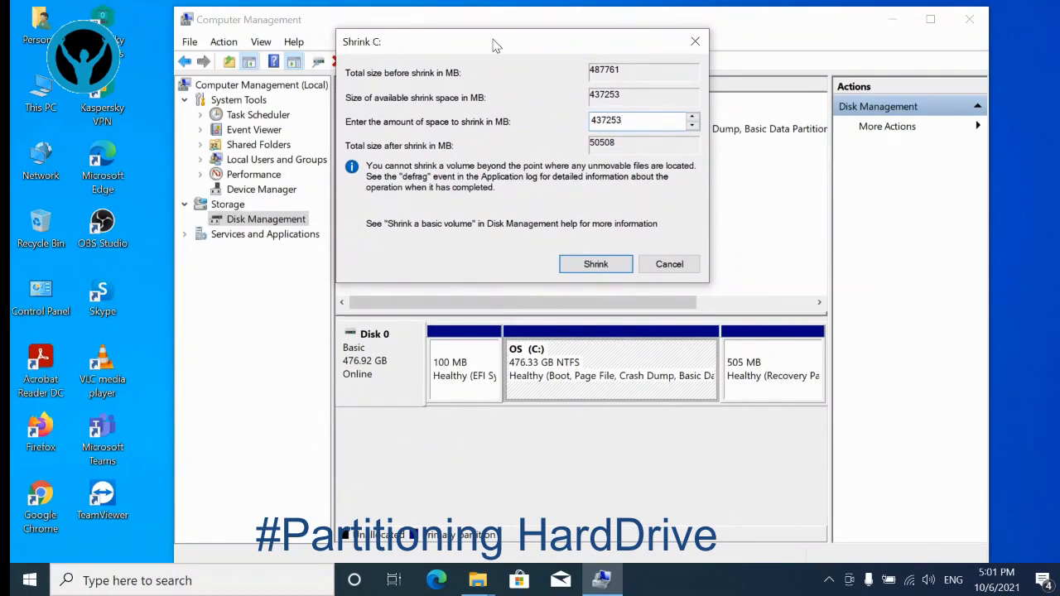
pyautogui.moveTo(492, 42); pyautogui.dragTo(560, 238)
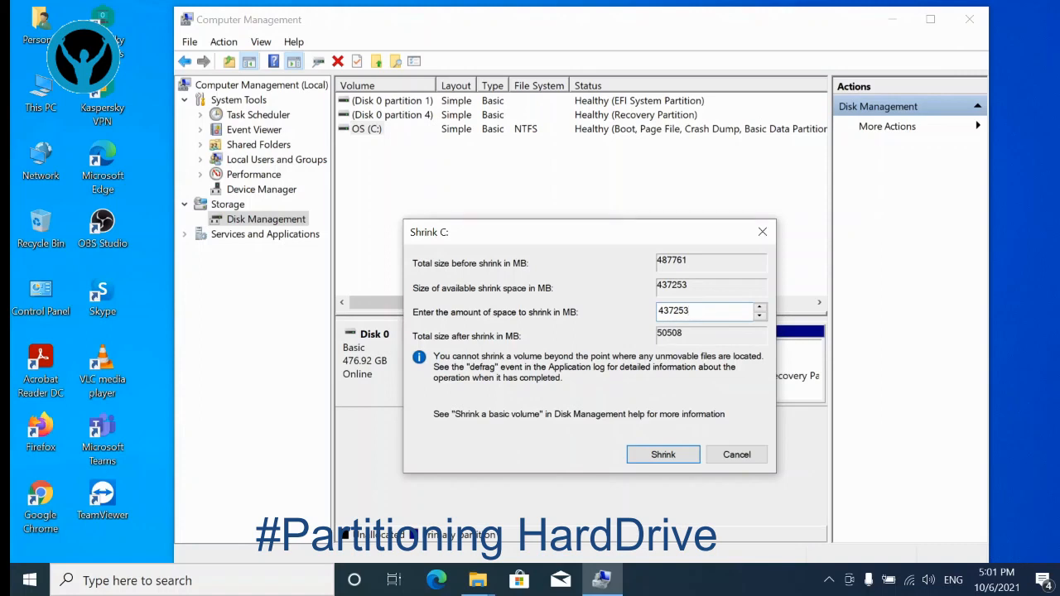
# Set the amount of space to shrink to 300000 MB and shrink the C: volume.
pyautogui.moveTo(686, 311); pyautogui.dragTo(658, 310)
pyautogui.write('300000')
pyautogui.click(658, 459)
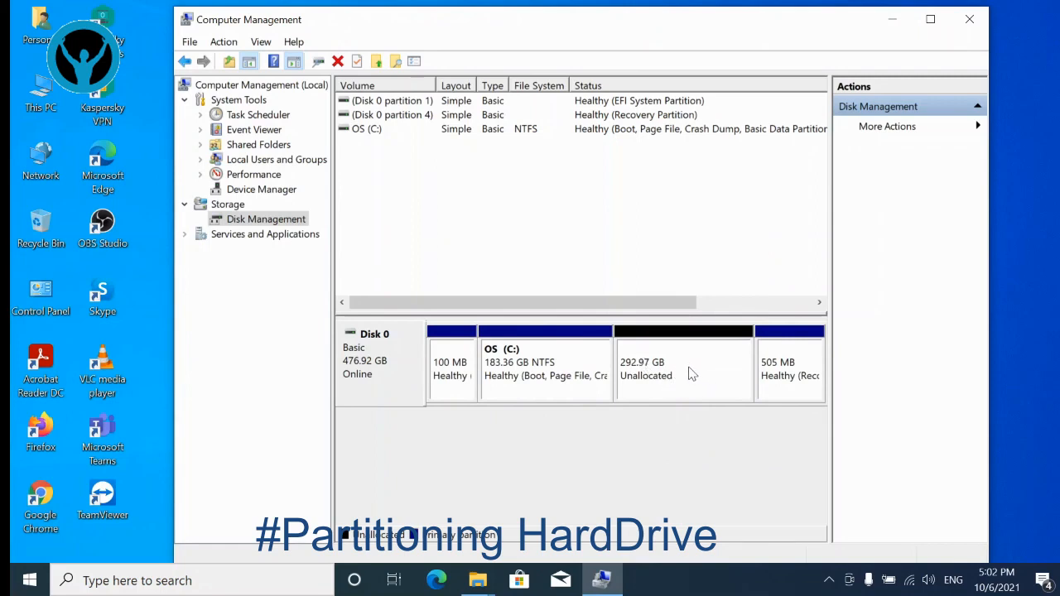
# Refresh This PC to check the size of the C: drive, and minimize the window.
pyautogui.click(47, 97)
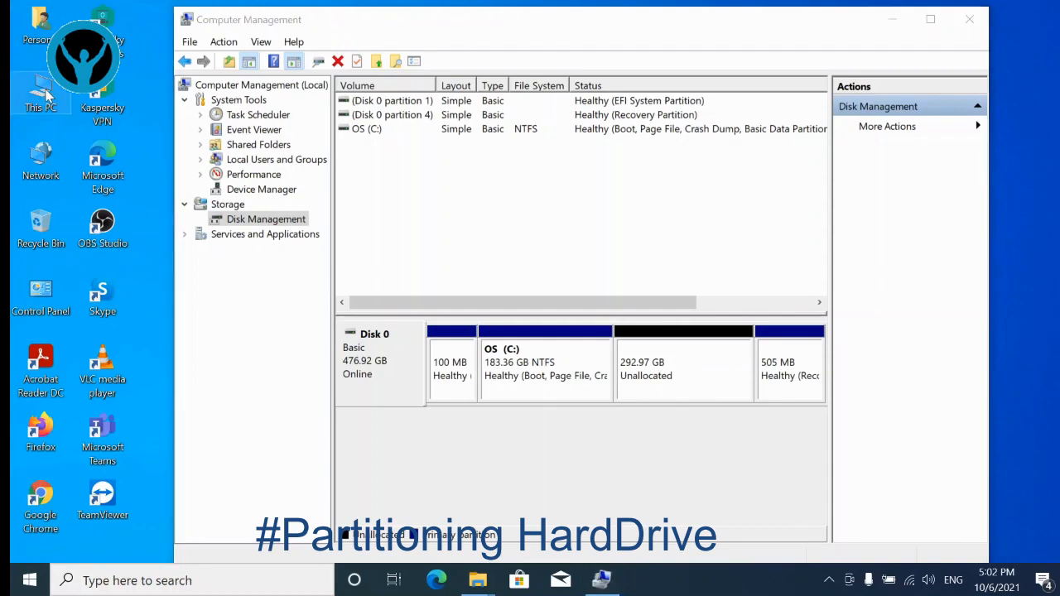
pyautogui.doubleClick(47, 97)
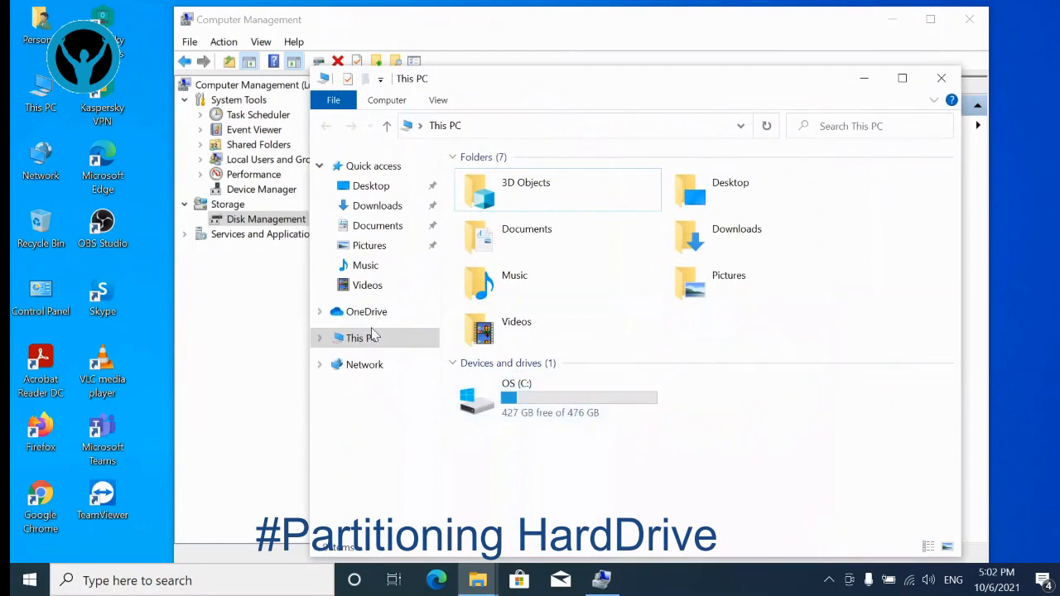
pyautogui.rightClick(730, 415)
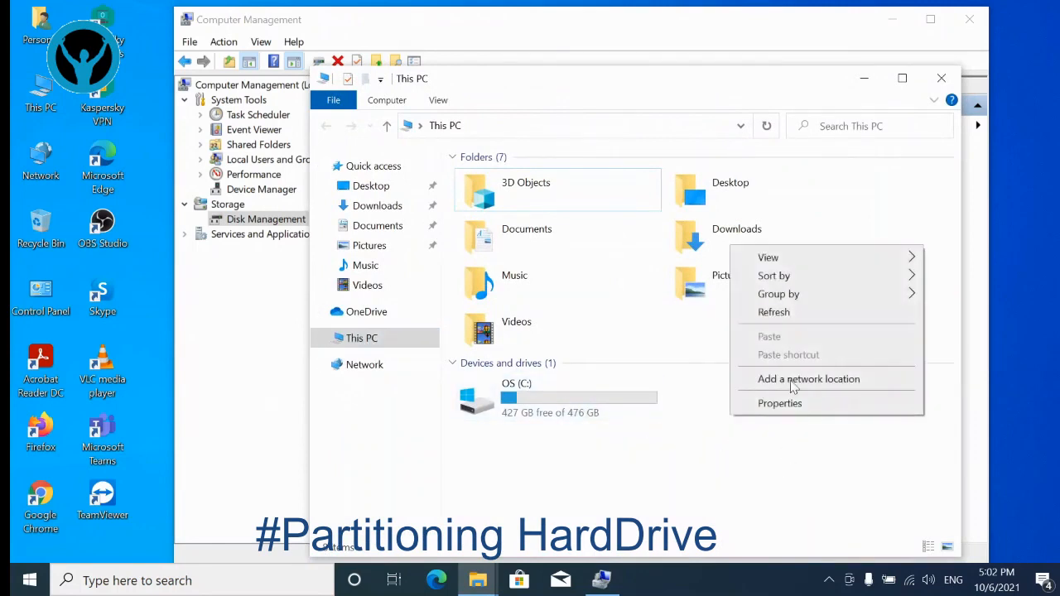
pyautogui.click(802, 320)
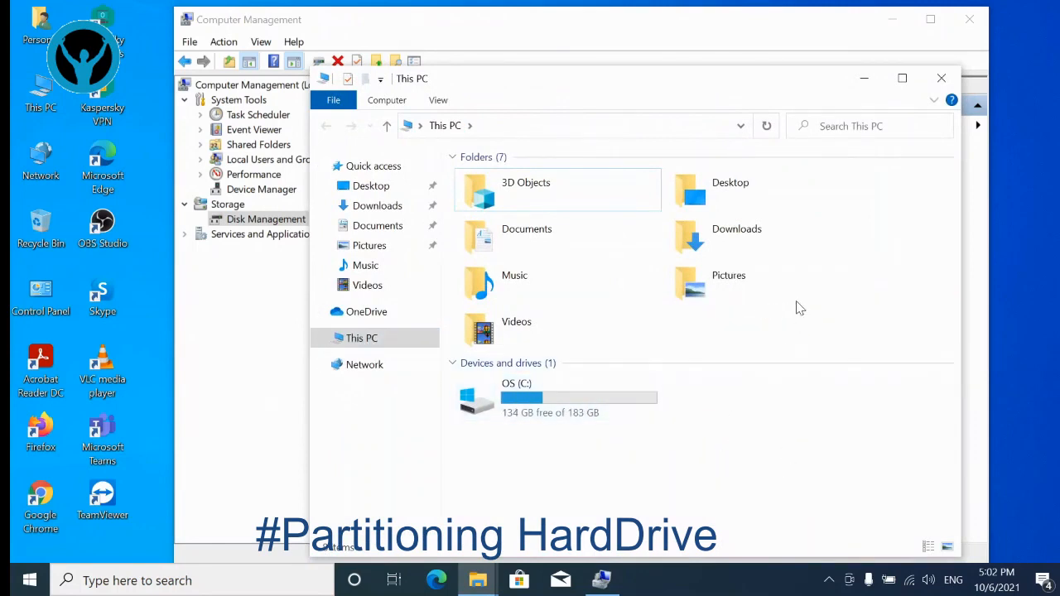
pyautogui.click(864, 79)
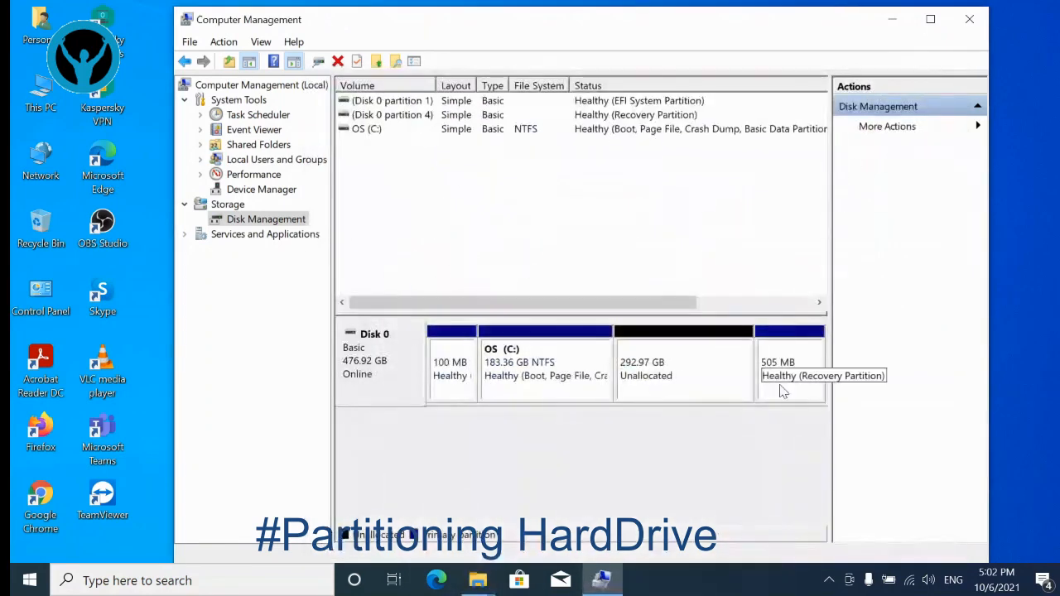
# Start a new simple volume in the unallocated space of Disk 0 and accept a size of 300000 MB.
pyautogui.rightClick(675, 368)
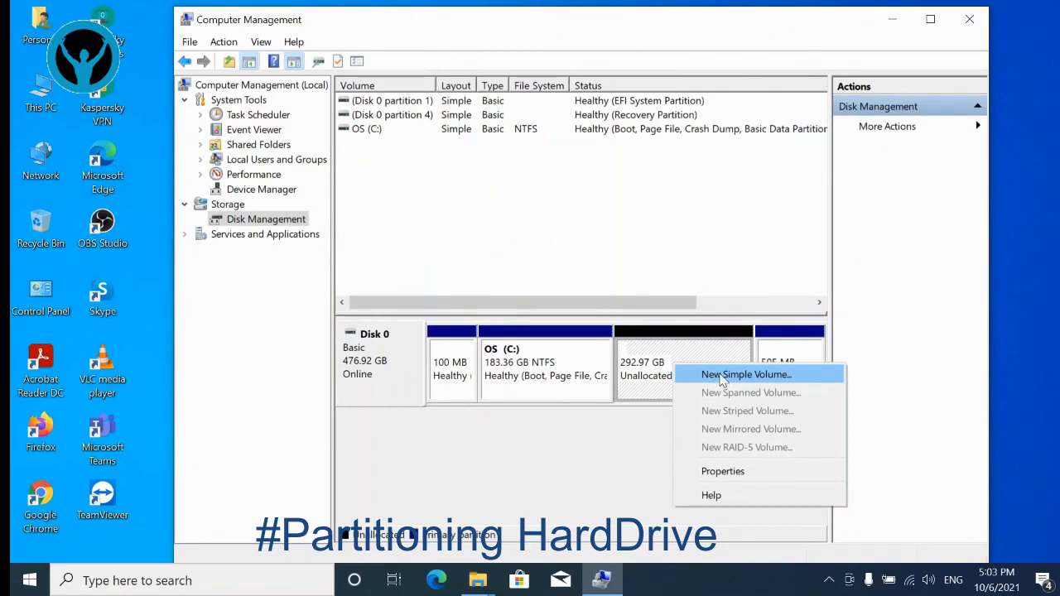
pyautogui.click(722, 377)
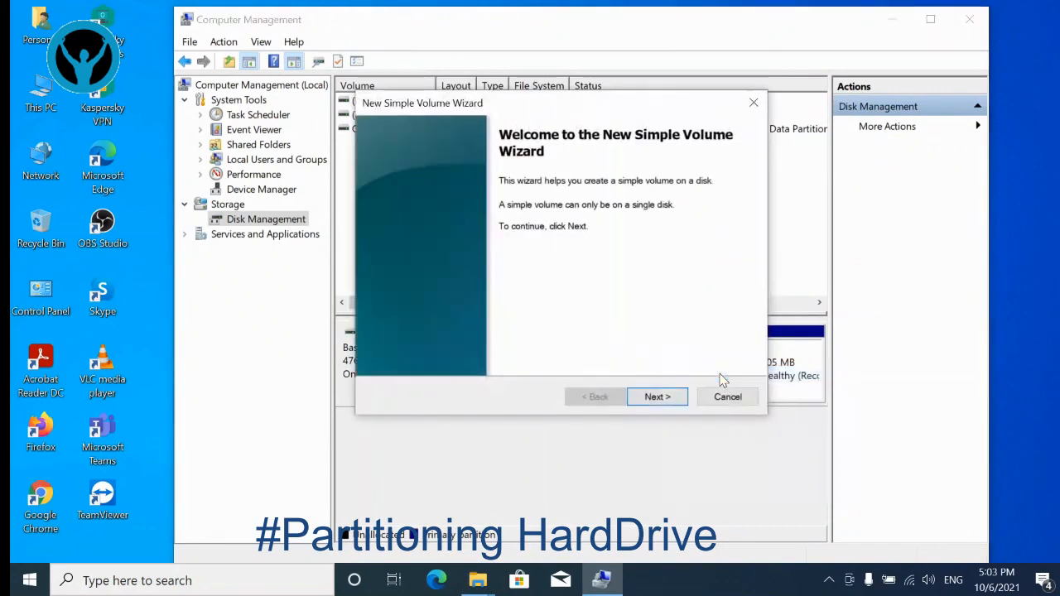
pyautogui.click(670, 401)
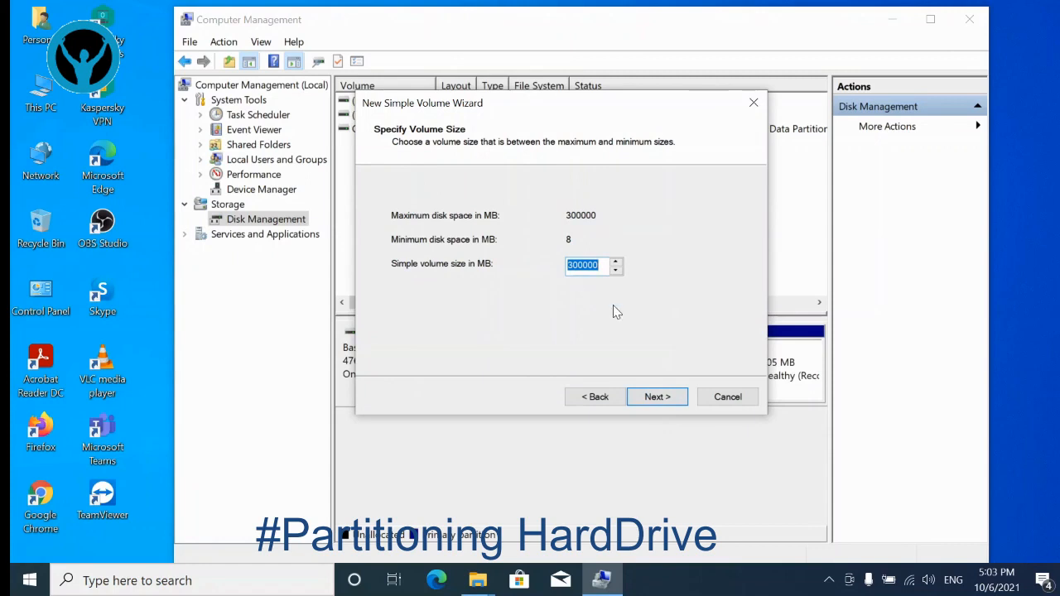
pyautogui.click(669, 399)
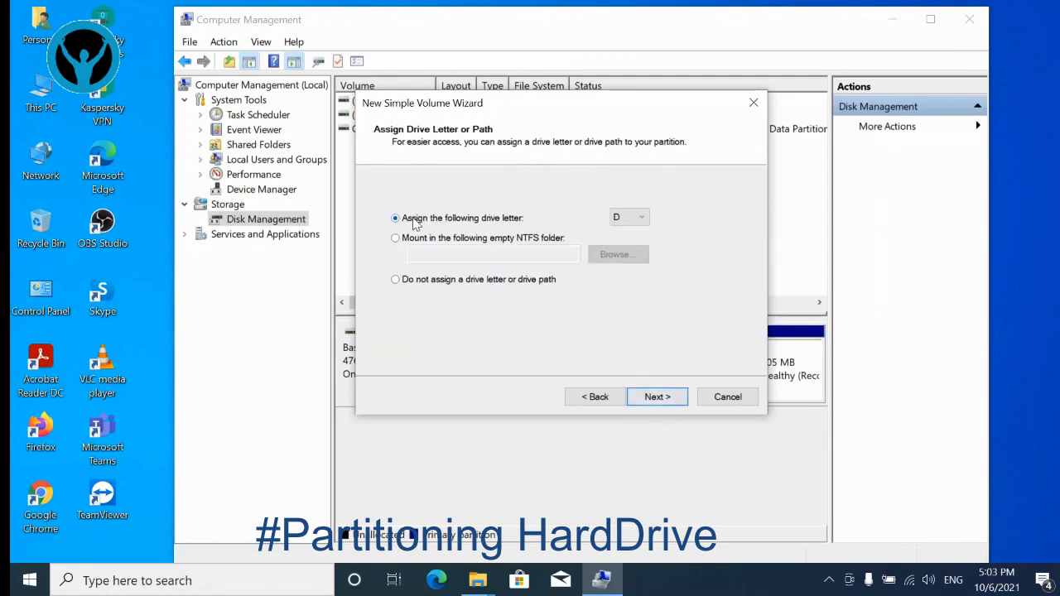
# Look through the drive letter and mount options, keep drive letter D assigned and continue to the format settings.
pyautogui.click(624, 218)
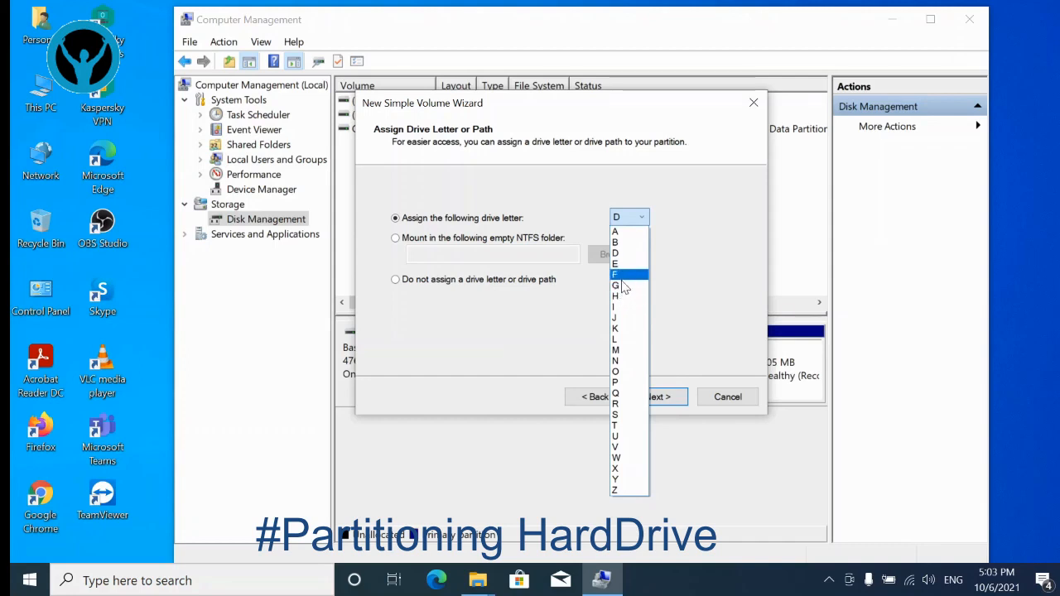
pyautogui.click(706, 229)
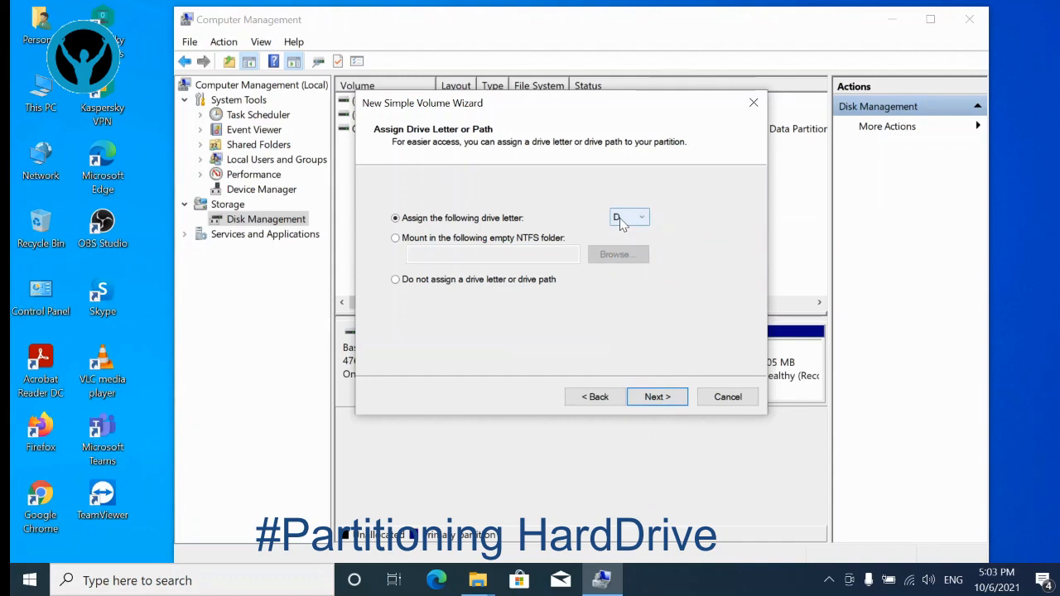
pyautogui.click(642, 218)
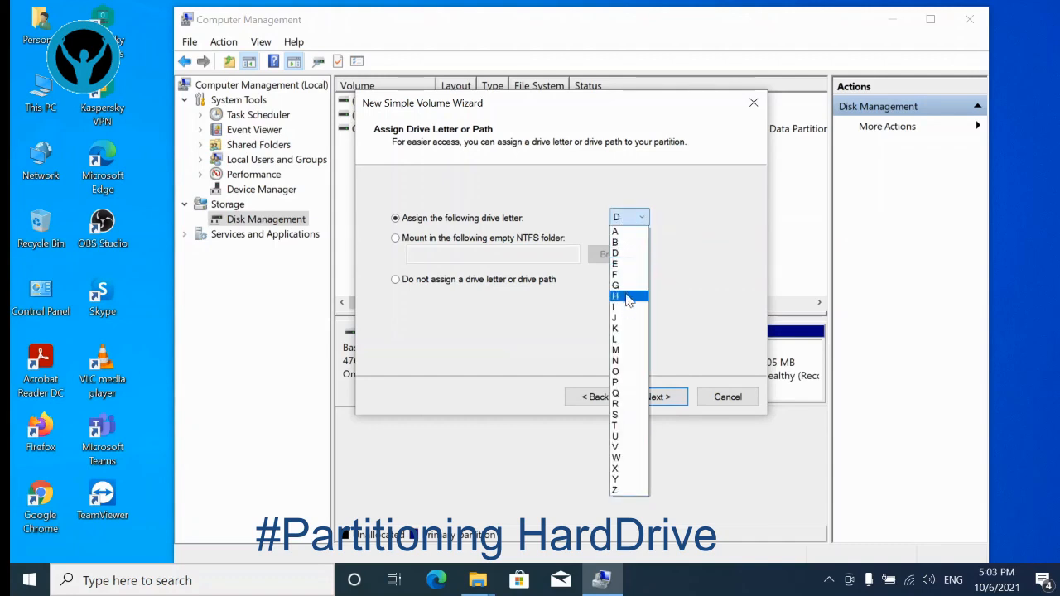
pyautogui.click(683, 198)
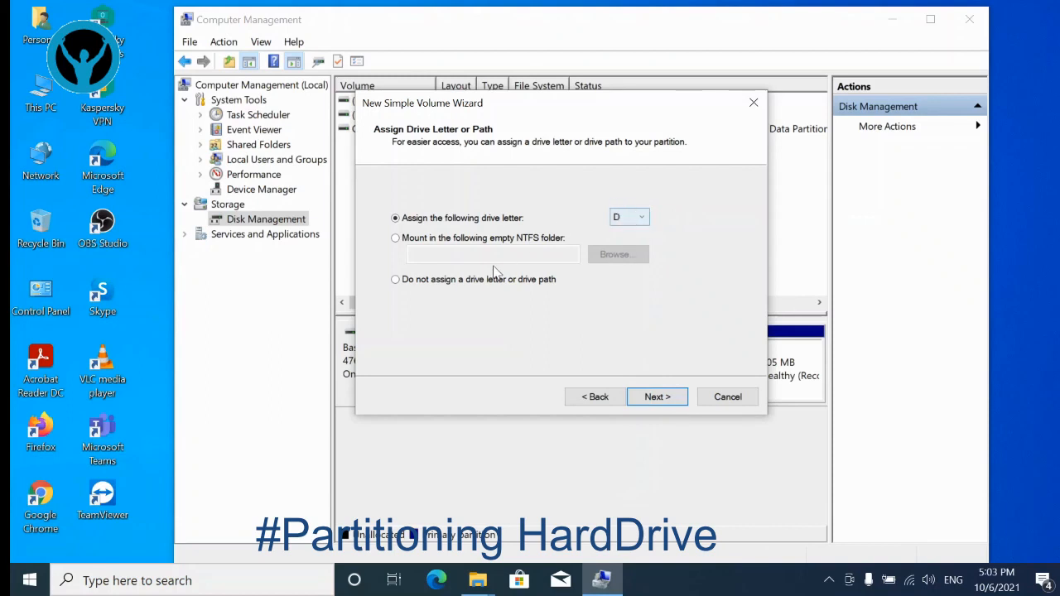
pyautogui.click(445, 241)
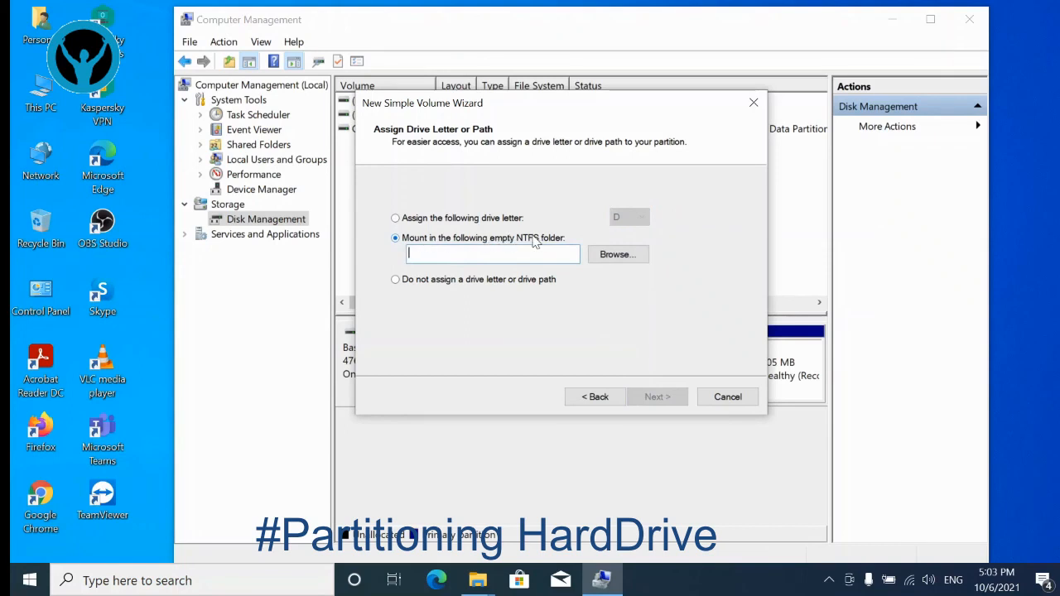
pyautogui.click(451, 219)
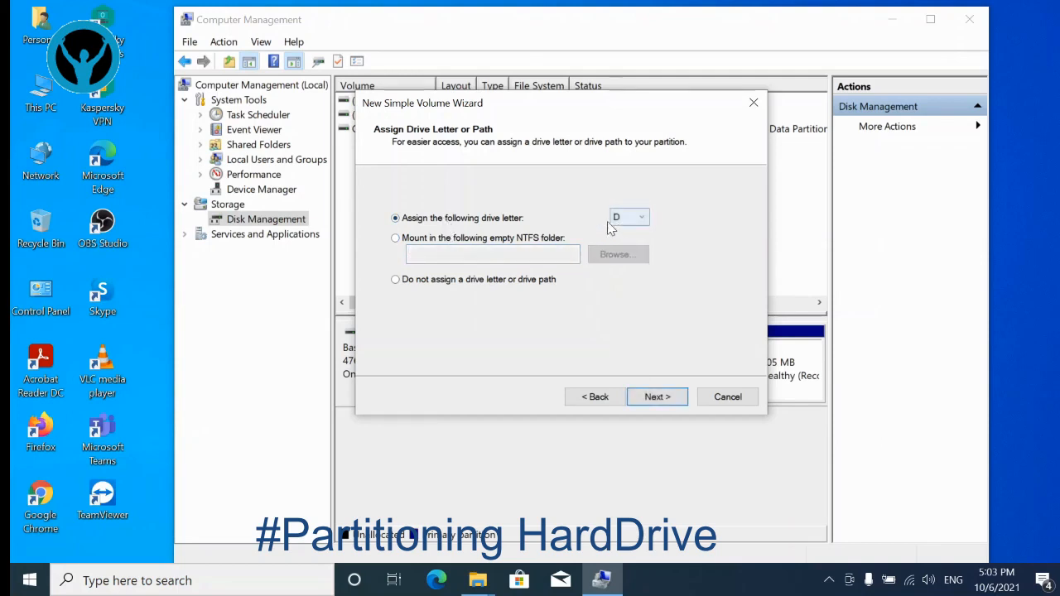
pyautogui.click(676, 400)
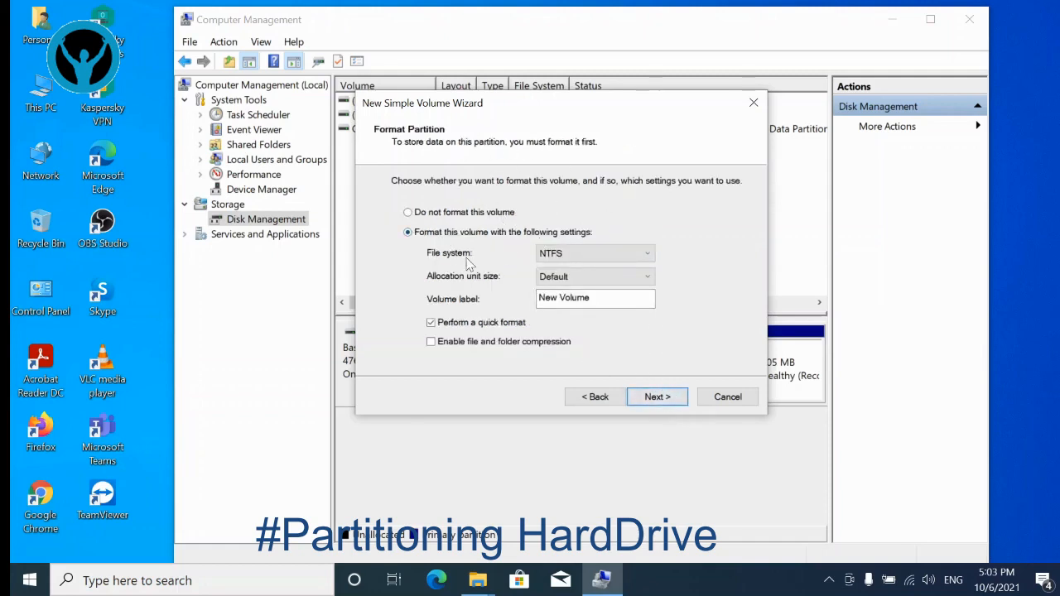
# Keep NTFS, the default allocation unit size, the label New Volume and quick format, and finish creating the volume.
pyautogui.click(599, 254)
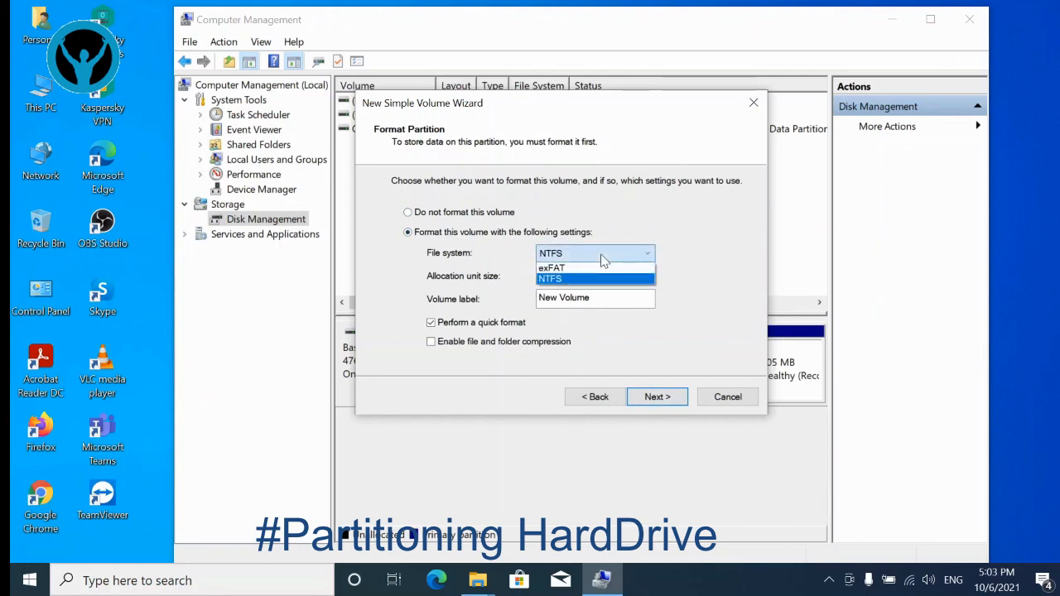
pyautogui.click(698, 210)
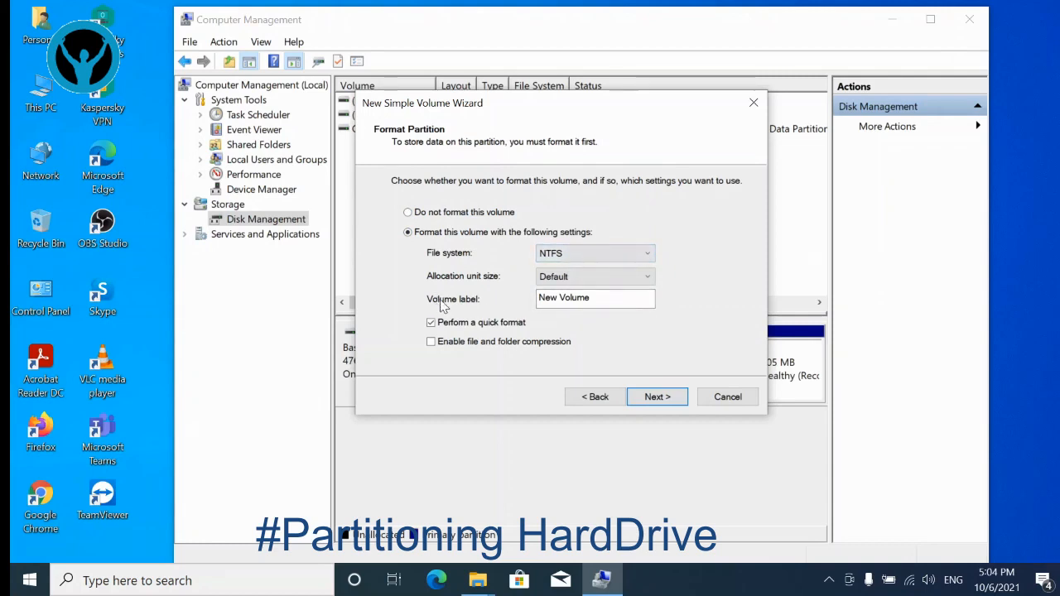
pyautogui.moveTo(593, 298); pyautogui.dragTo(538, 298)
pyautogui.click(593, 298)
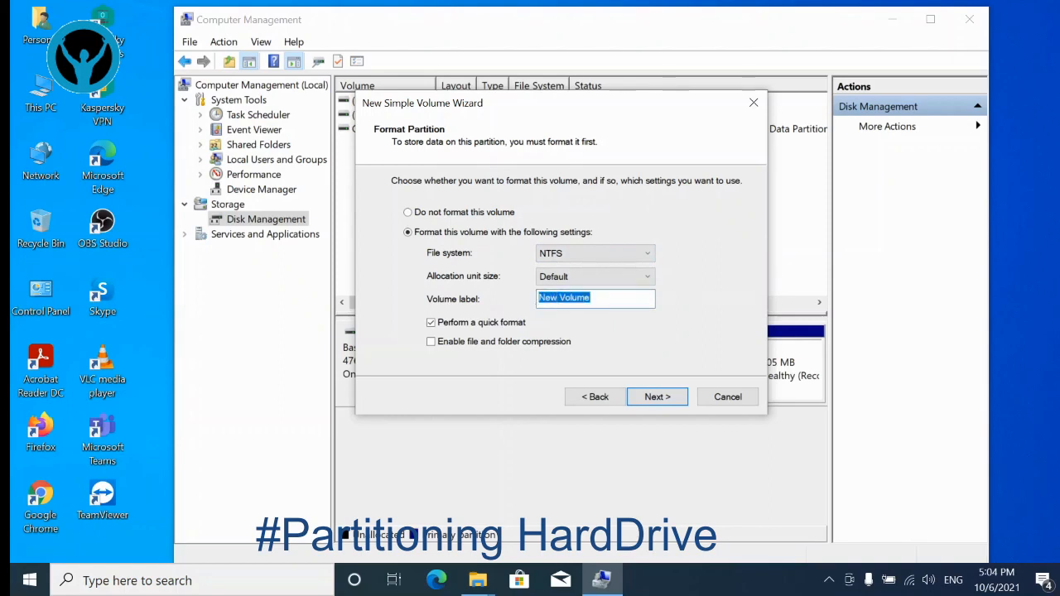
pyautogui.click(593, 298)
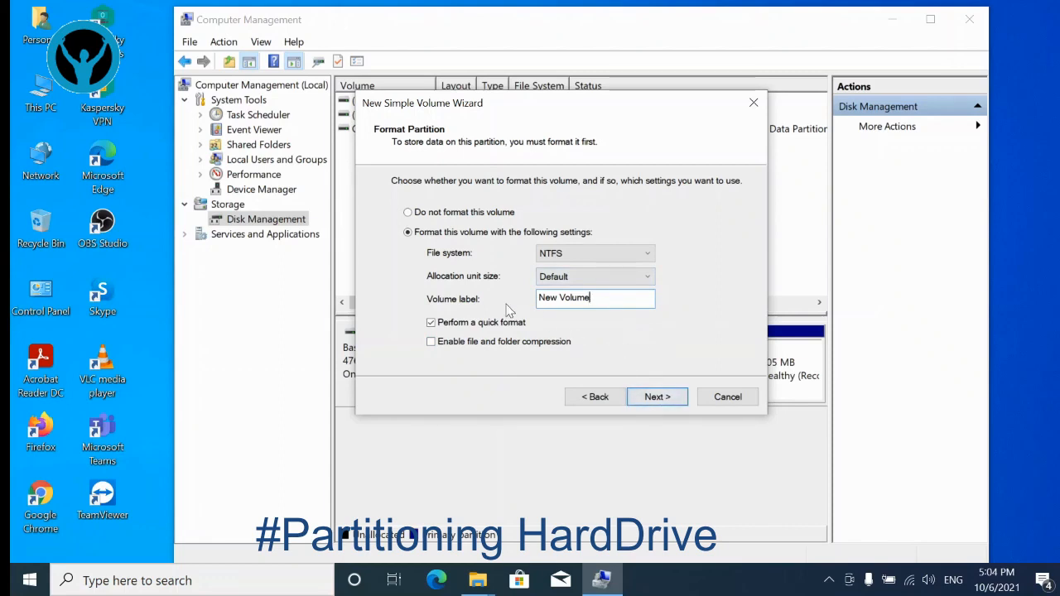
pyautogui.click(669, 398)
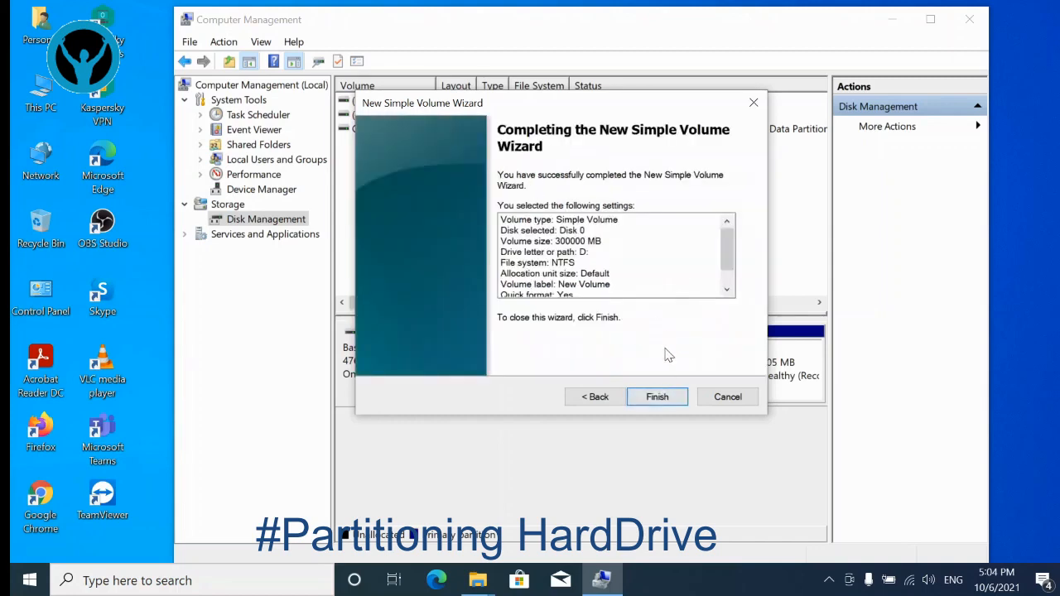
pyautogui.click(667, 398)
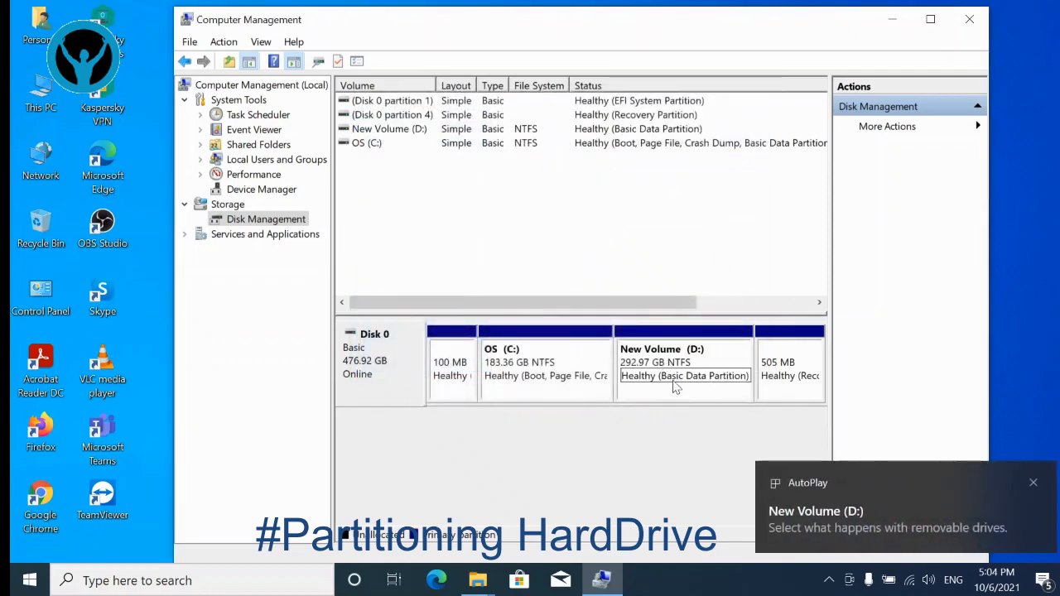
# Dismiss the AutoPlay notification, open This PC in a maximized window, look inside the New Volume (D:) drive and return to the drive overview.
pyautogui.click(1032, 483)
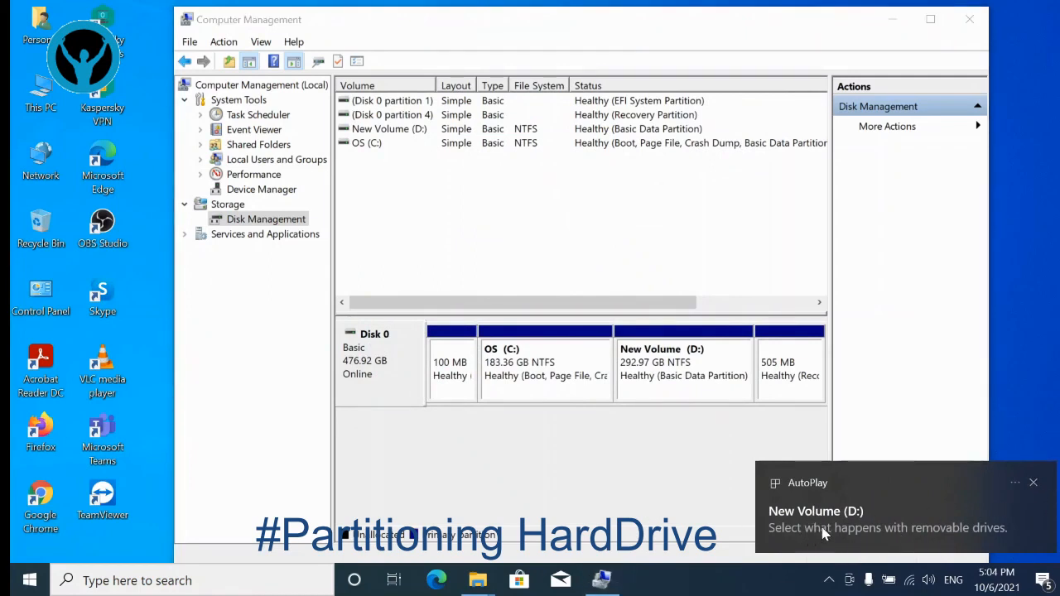
pyautogui.doubleClick(39, 106)
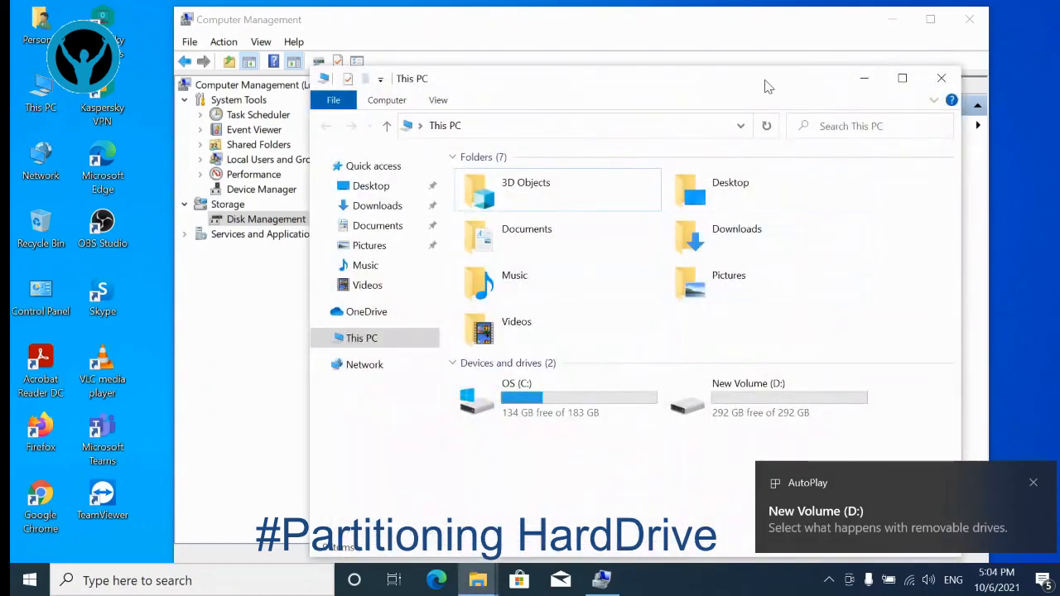
pyautogui.moveTo(764, 85); pyautogui.dragTo(696, 78)
pyautogui.click(863, 63)
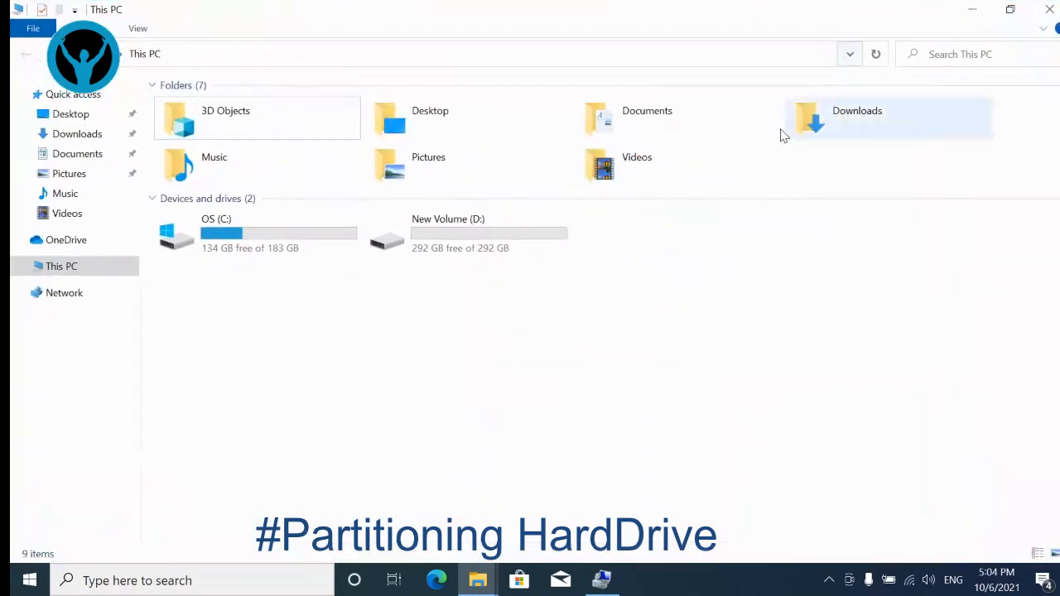
pyautogui.doubleClick(444, 240)
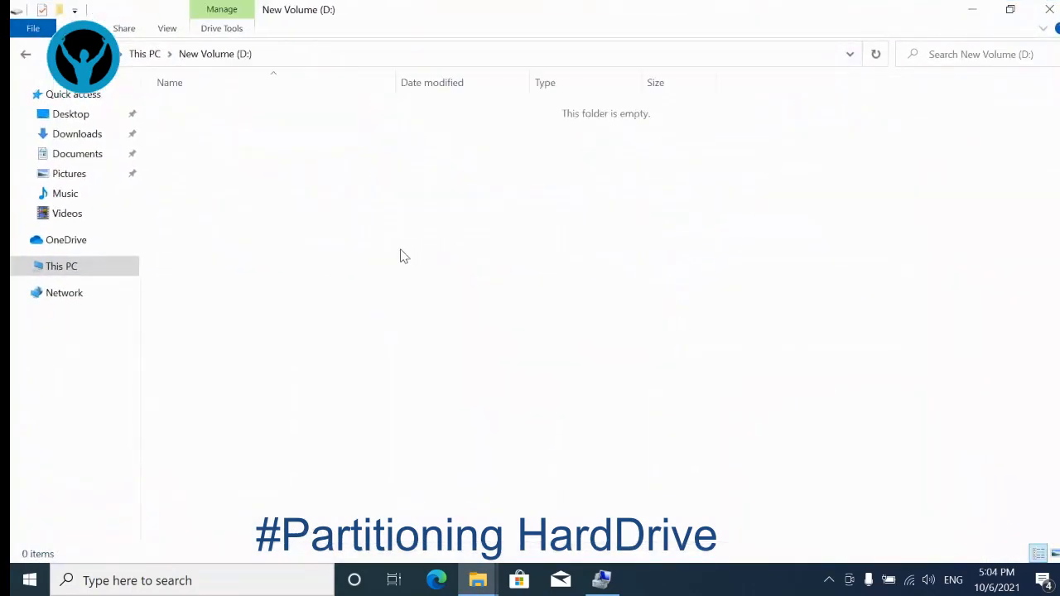
pyautogui.click(26, 56)
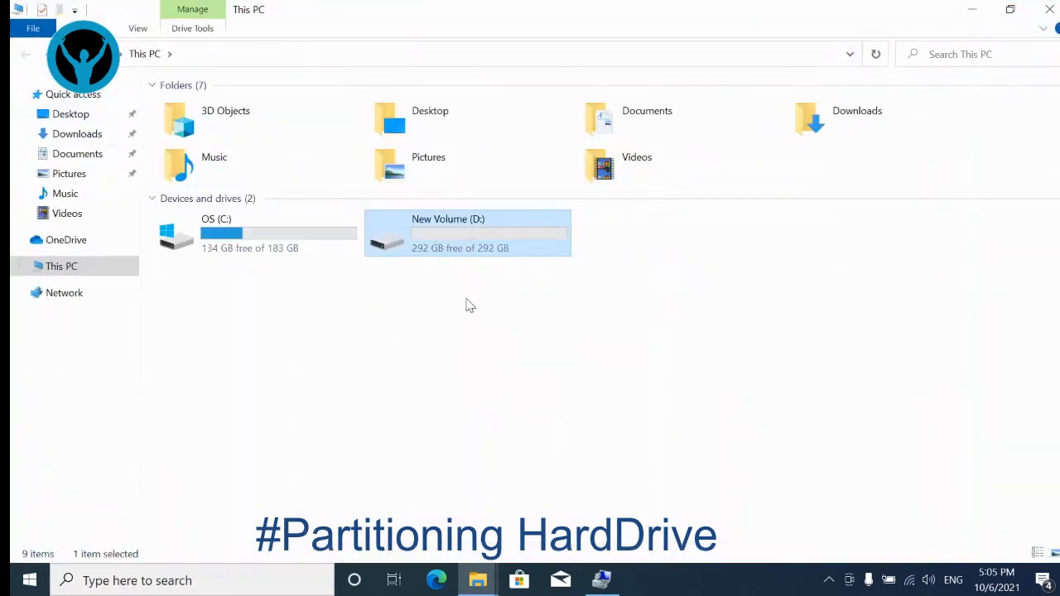
# Examine the type, file system and capacity in the properties of the New Volume (D:) drive, and close the properties.
pyautogui.rightClick(456, 230)
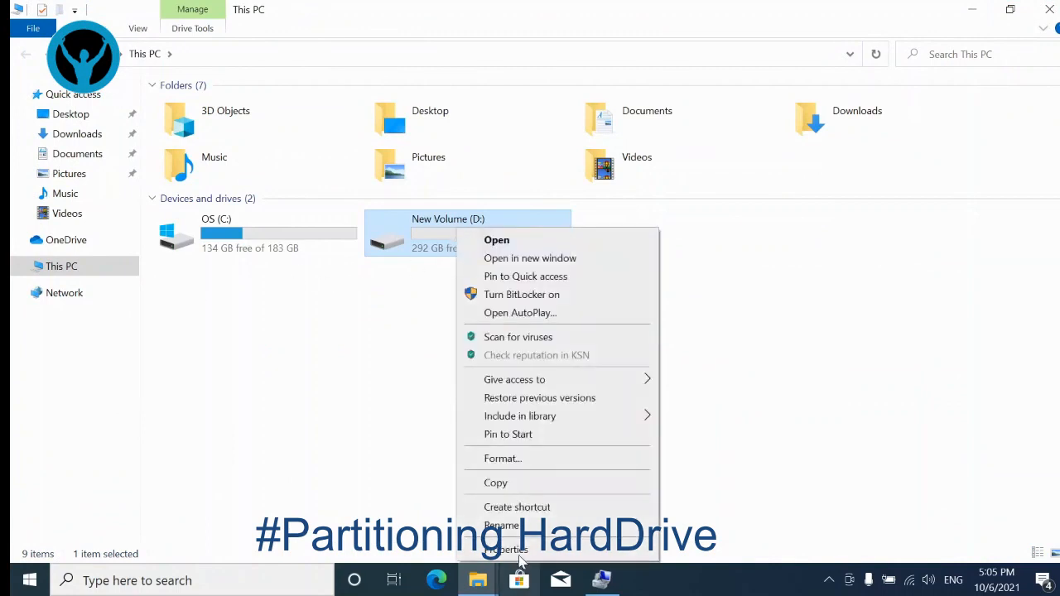
pyautogui.click(518, 551)
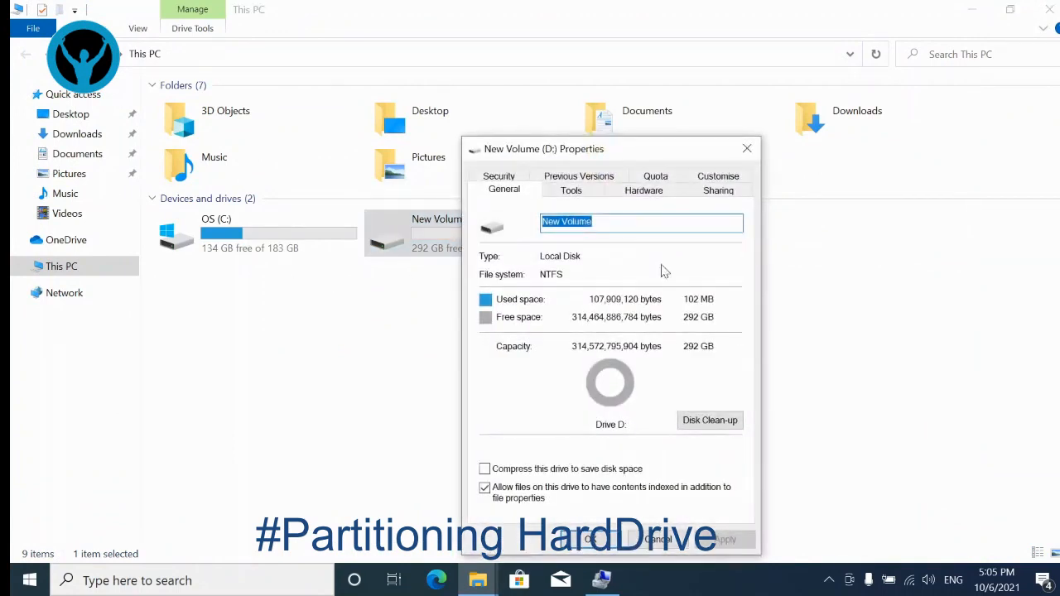
pyautogui.moveTo(672, 163); pyautogui.dragTo(666, 108)
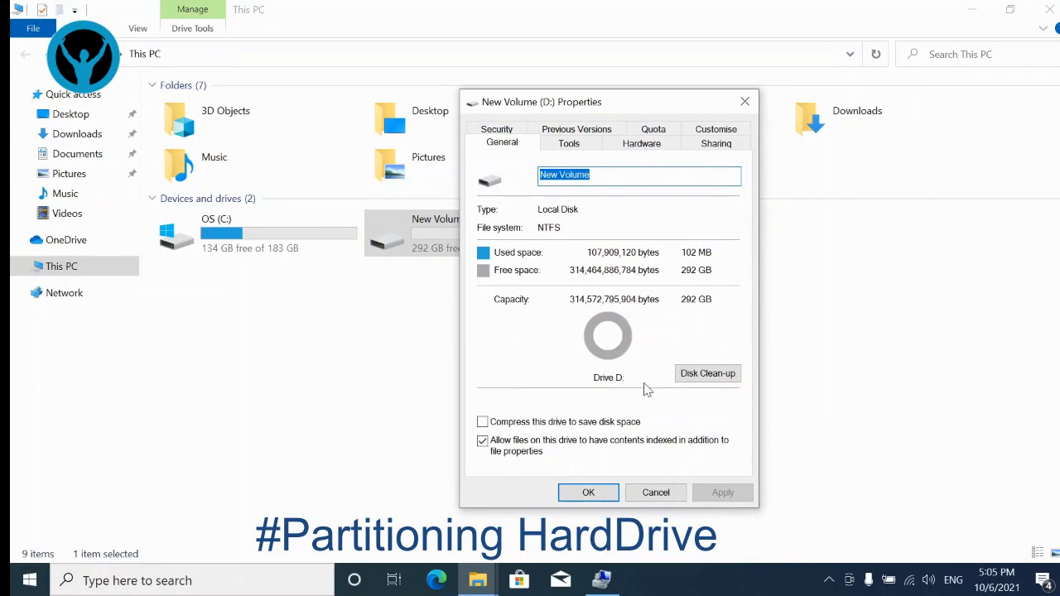
pyautogui.click(603, 493)
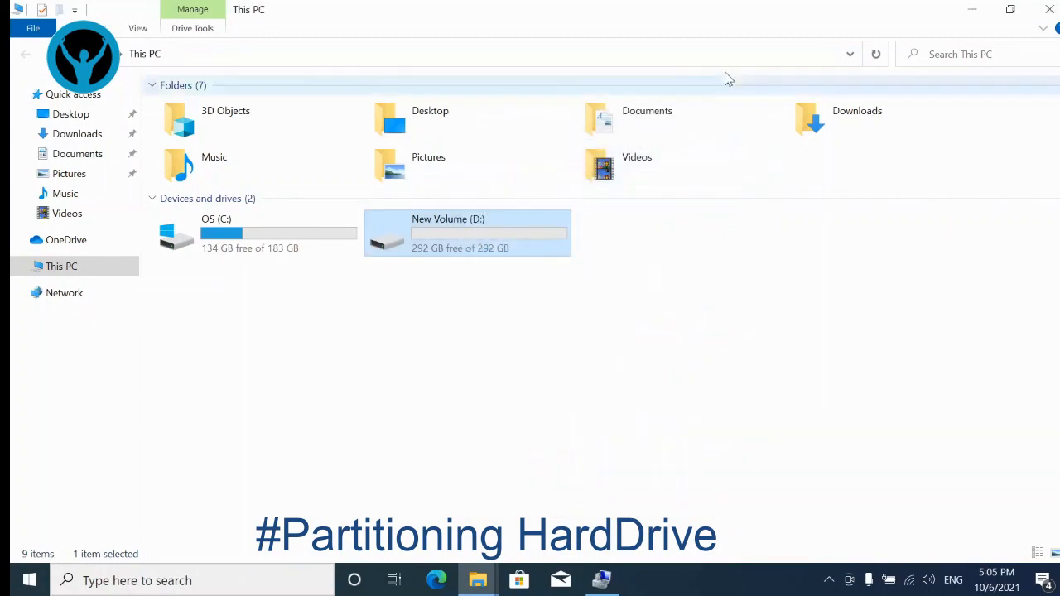